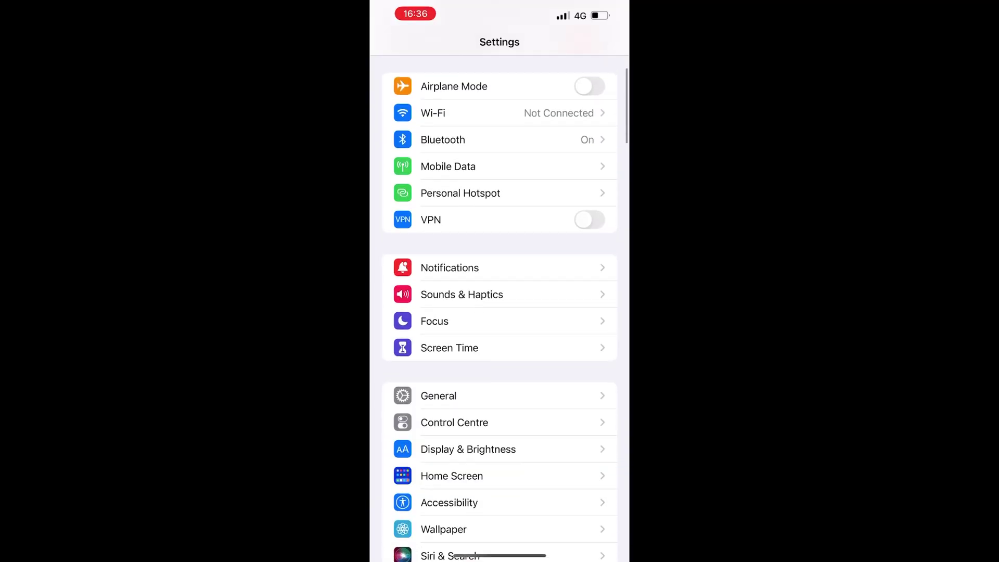
pyautogui.scroll(-3, 500, 313)
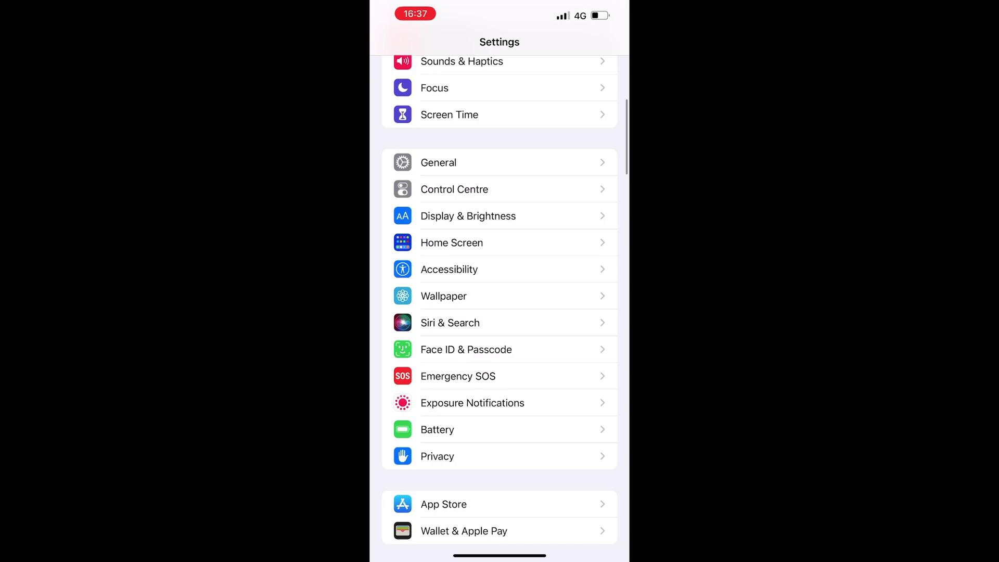
pyautogui.scroll(-5, 499, 312)
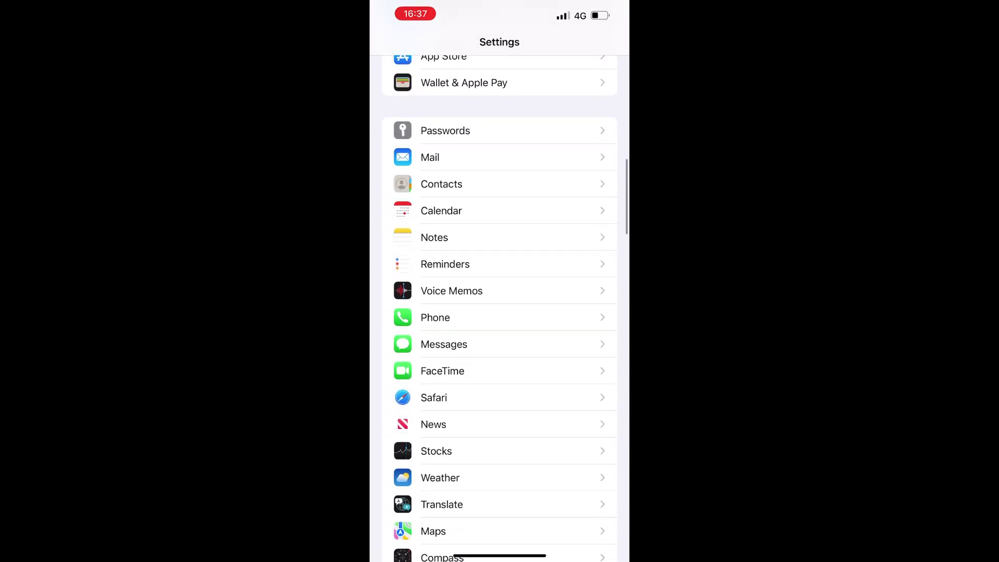
pyautogui.scroll(-4, 500, 312)
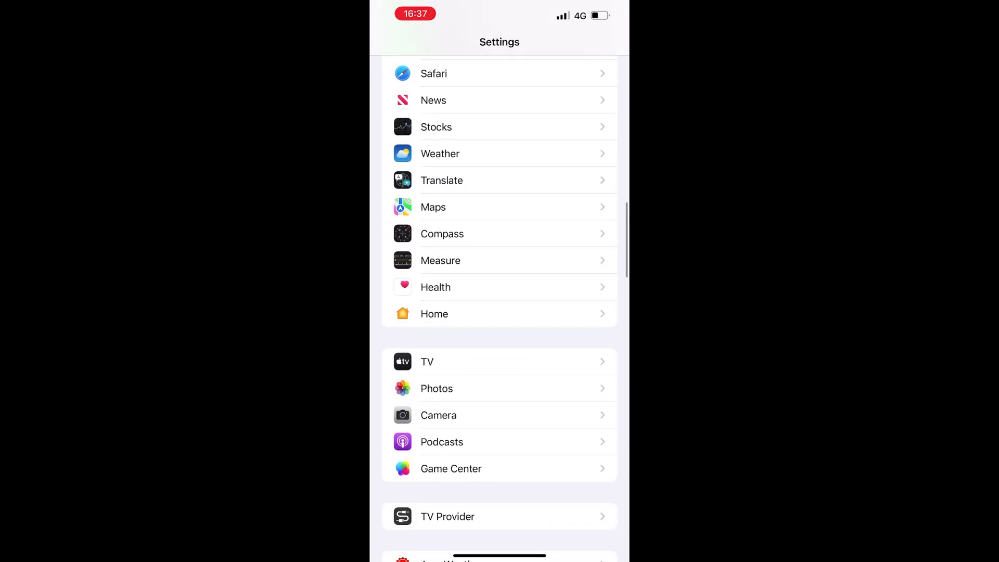
# Open Camera from the Settings list to reach its Formats page.
pyautogui.click(439, 415)
pyautogui.click(437, 89)
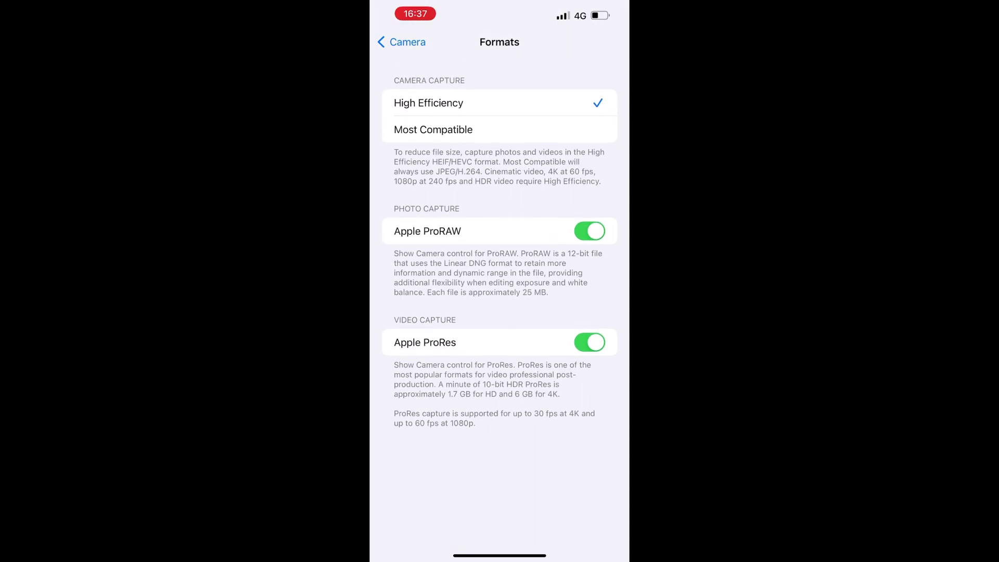
pyautogui.click(589, 230)
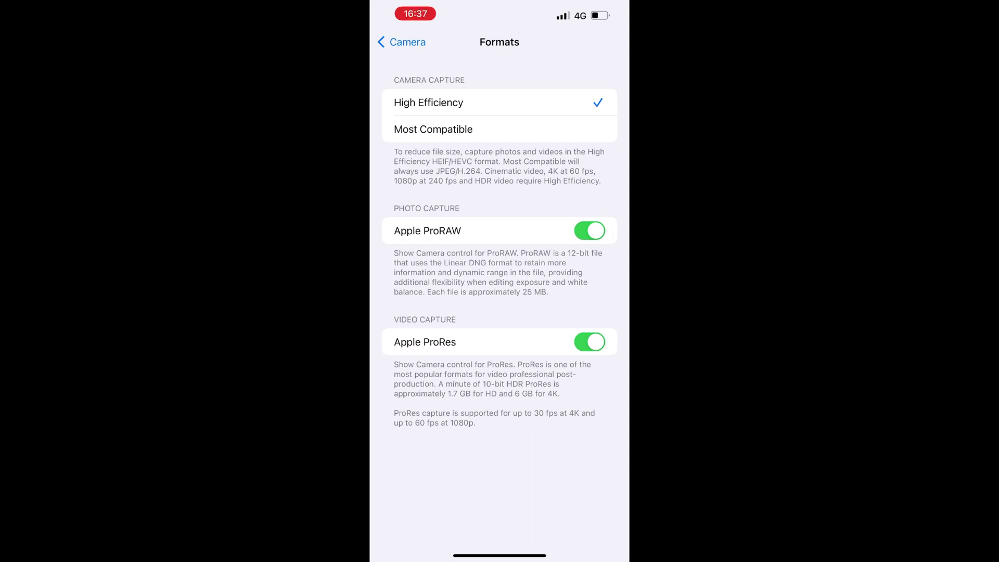
pyautogui.click(401, 41)
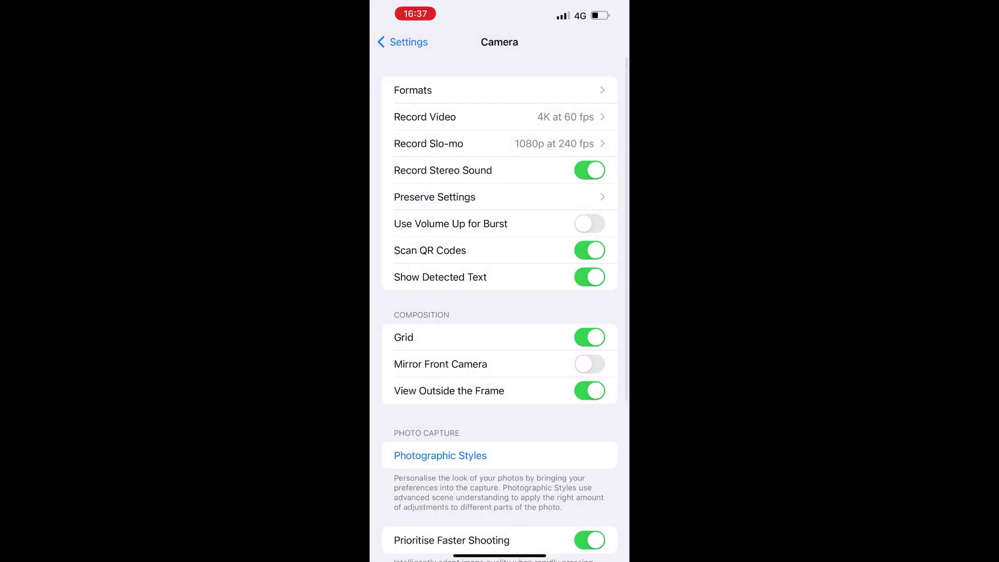